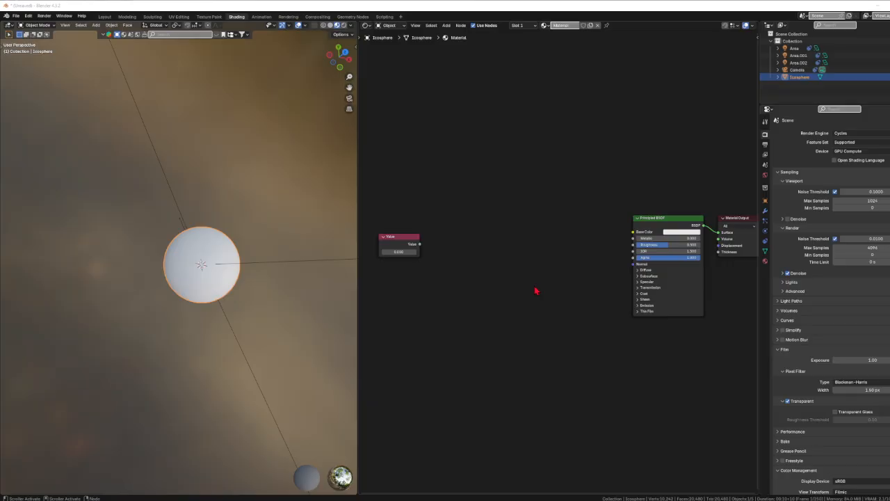
mouse_move(401, 236)
left_mouse_down()
mouse_move(430, 222)
mouse_move(413, 245)
left_mouse_up()
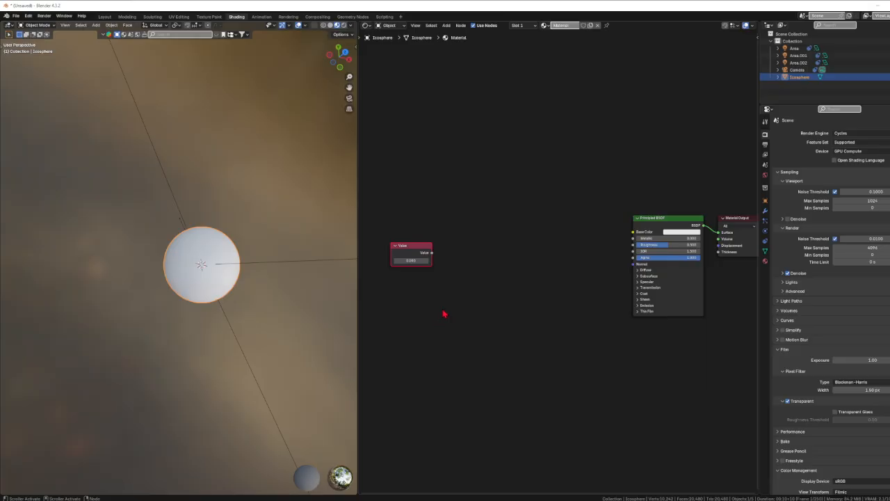
middle_click_drag(460, 326, 438, 322)
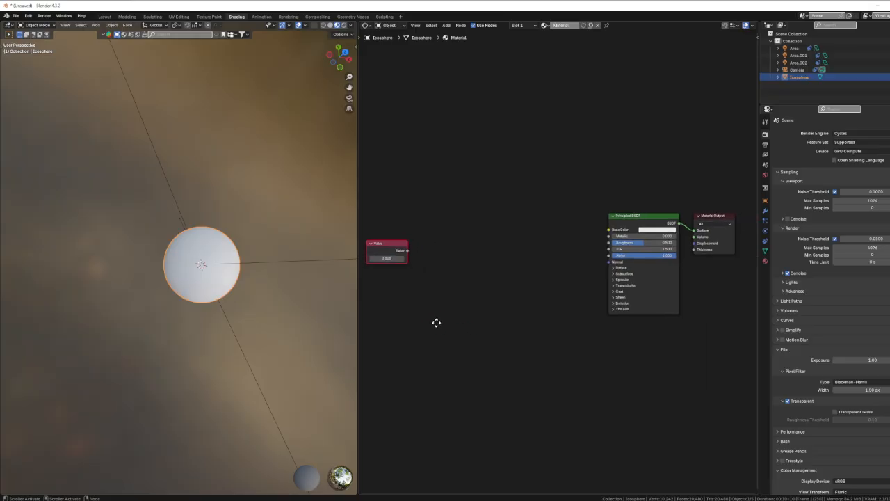
scroll(439, 327, "down", 2)
scroll(411, 324, "up", 1)
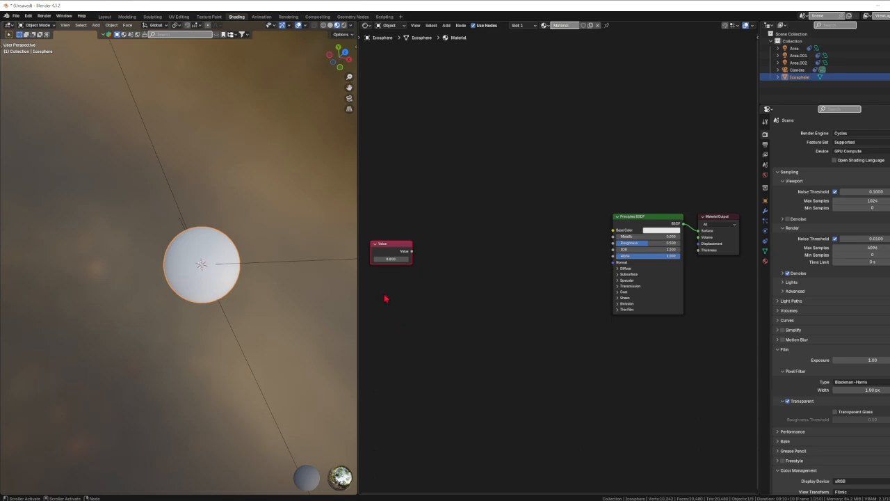
left_click_drag(387, 259, 395, 260)
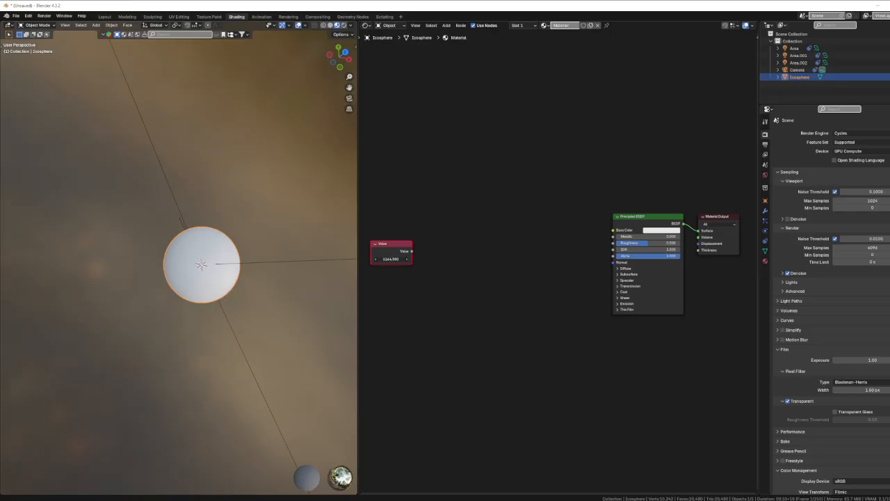
right_click(393, 259)
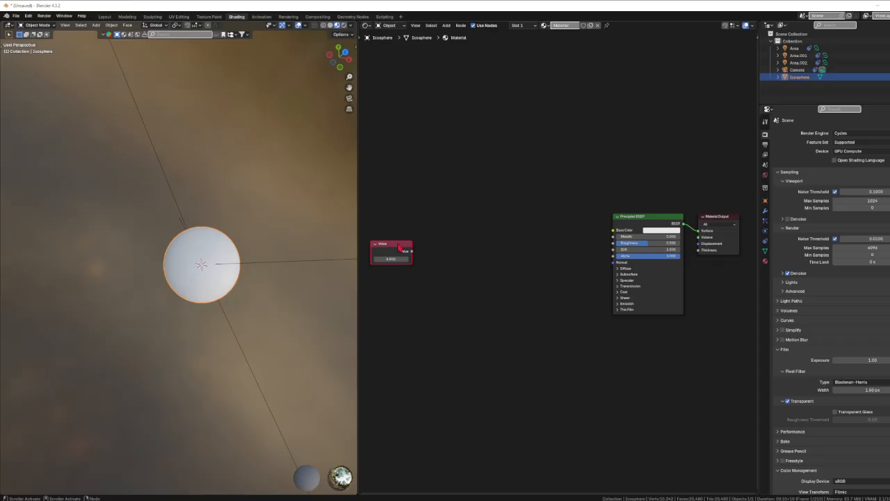
Step: Try driving the Principled BSDF's Base Color with the Value node, varying its number, and remove the link again
left_click_drag(404, 255, 615, 232)
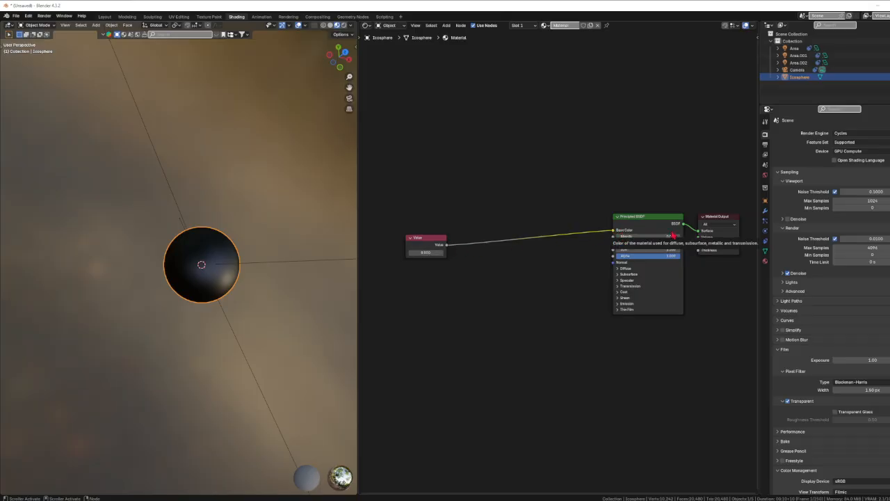
left_click_drag(430, 252, 410, 253)
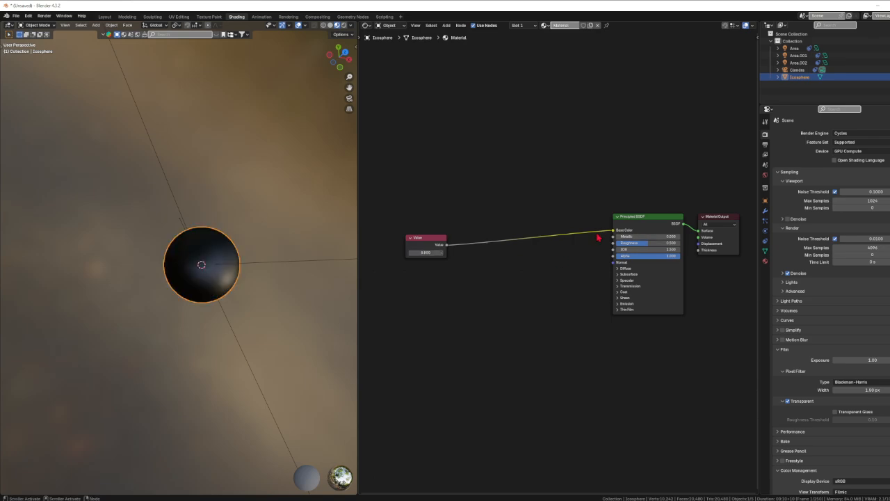
left_click_drag(613, 230, 480, 258)
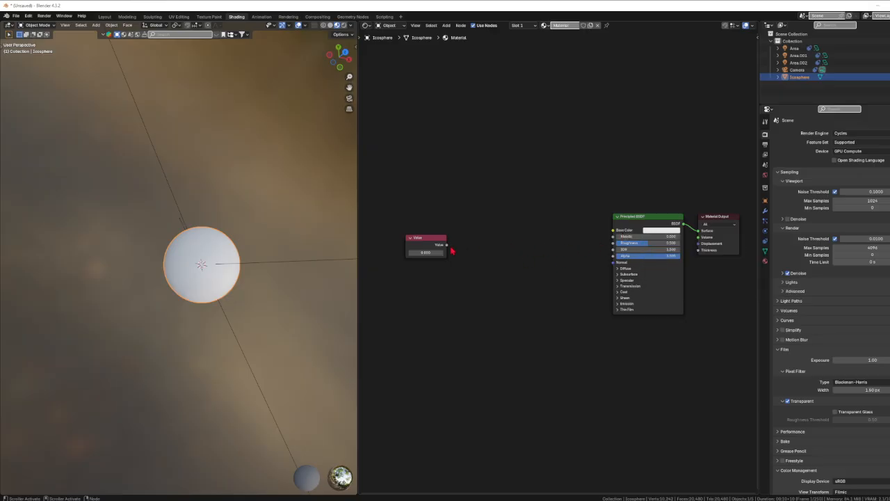
Step: Try driving the Principled BSDF's Metallic input with the Value node, varying its number, and unlink it again
left_click_drag(446, 245, 613, 237)
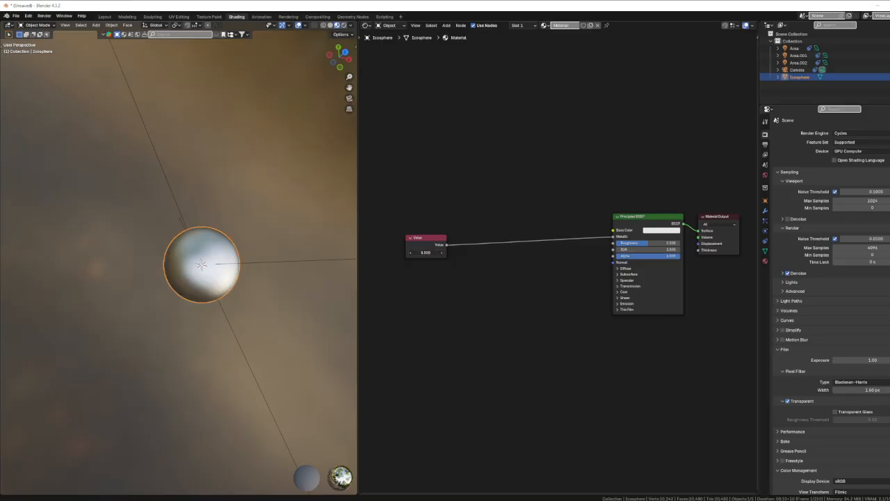
left_click_drag(445, 253, 407, 260)
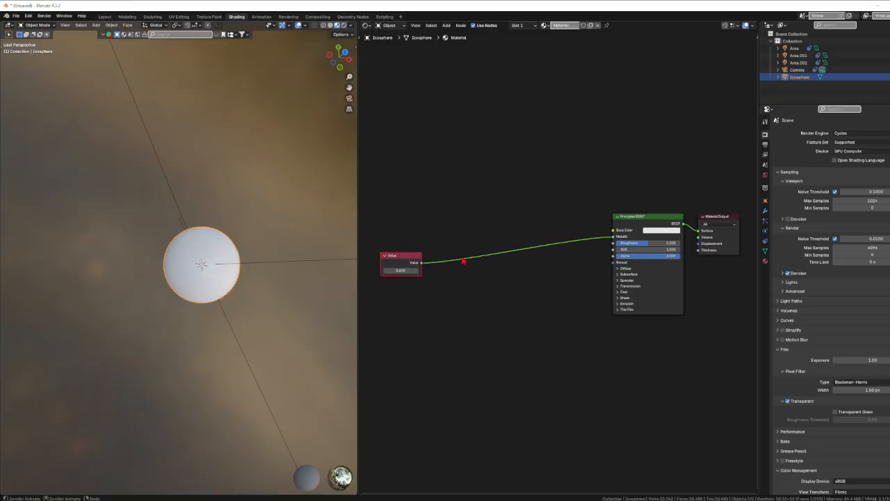
left_click_drag(612, 239, 421, 264)
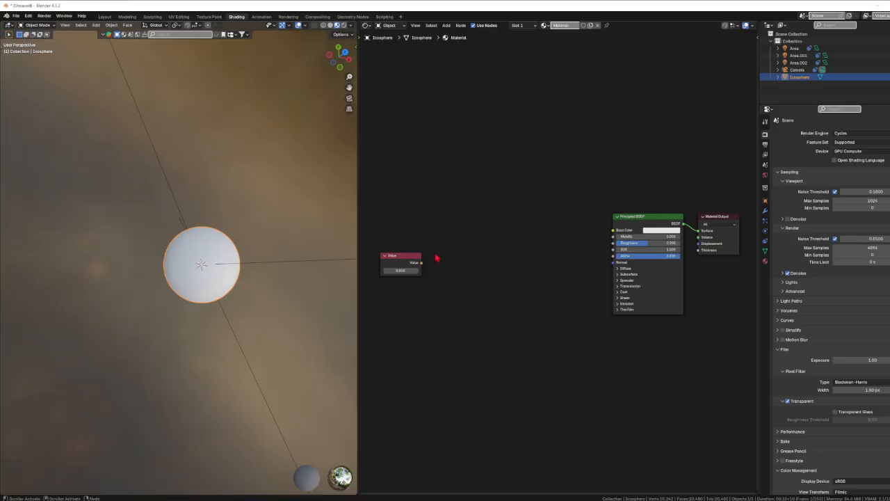
Step: Add a Noise Texture node above the Value node and place a duplicate of it below
left_click_drag(402, 258, 390, 251)
left_click(465, 264)
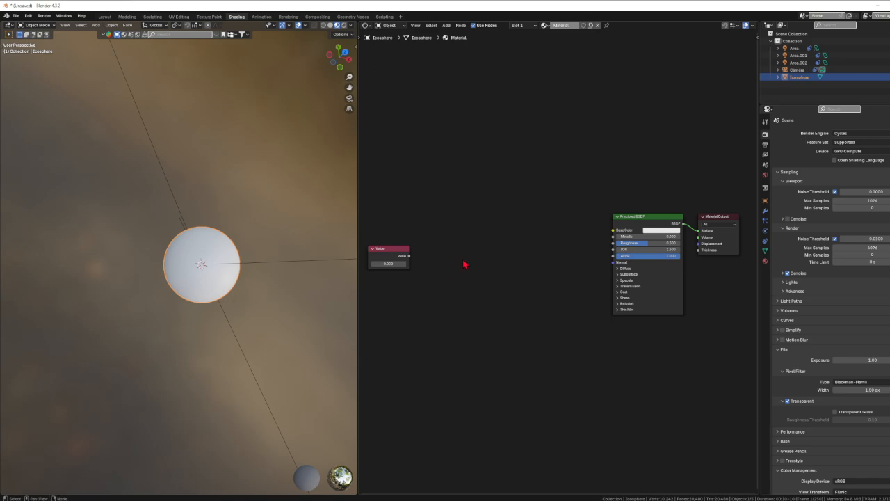
key("q")
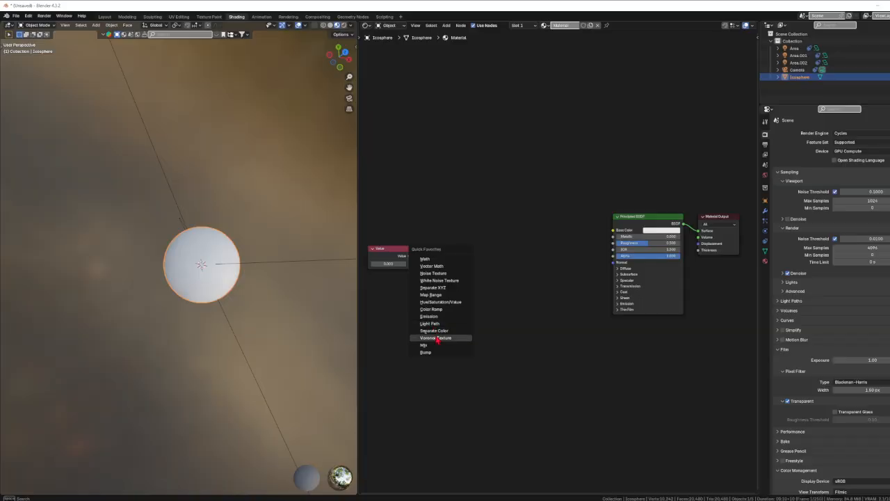
left_click(435, 273)
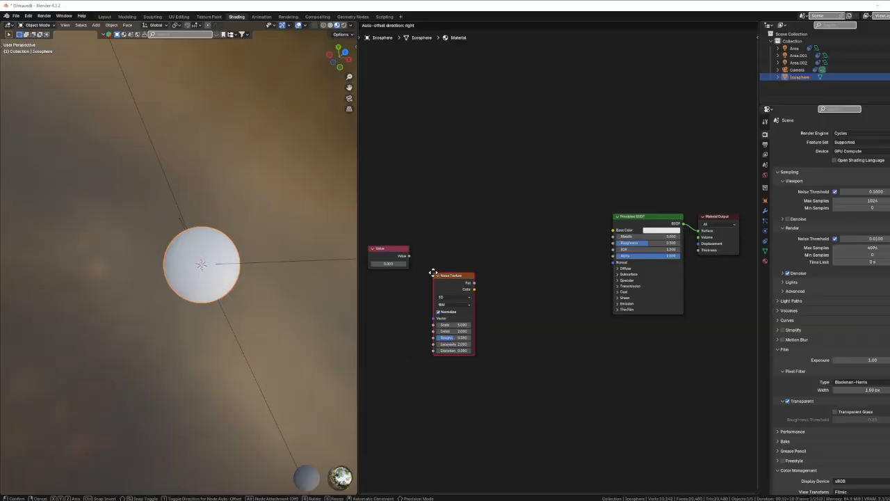
left_click(443, 142)
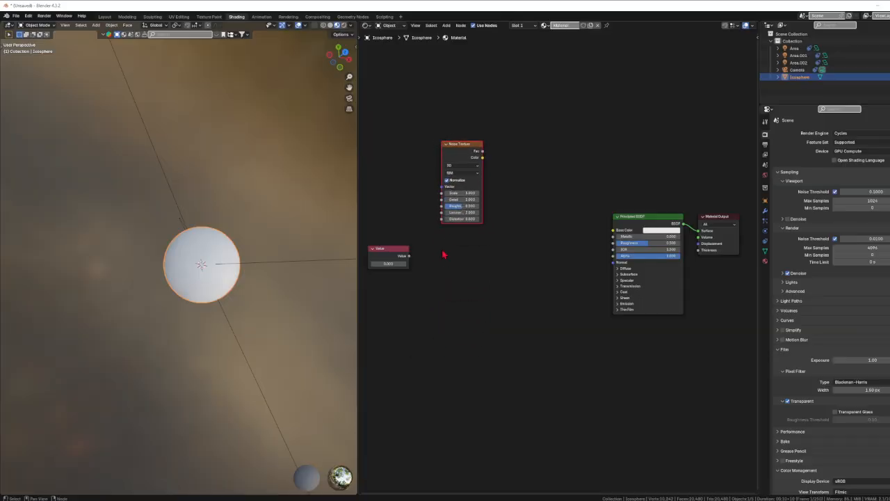
key("shift+d")
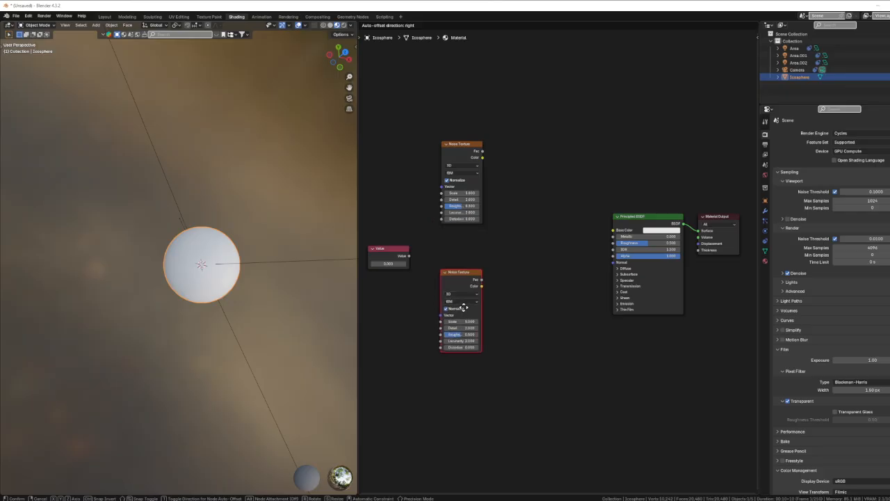
left_click(464, 307)
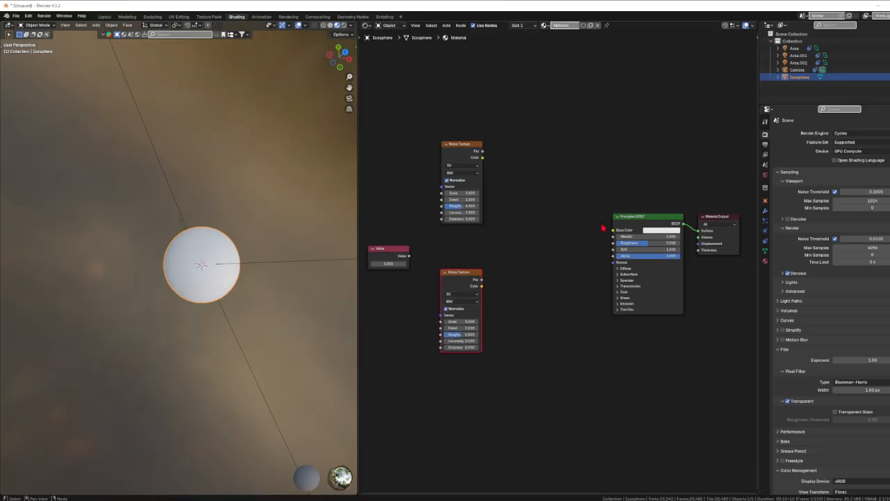
left_click_drag(474, 280, 465, 287)
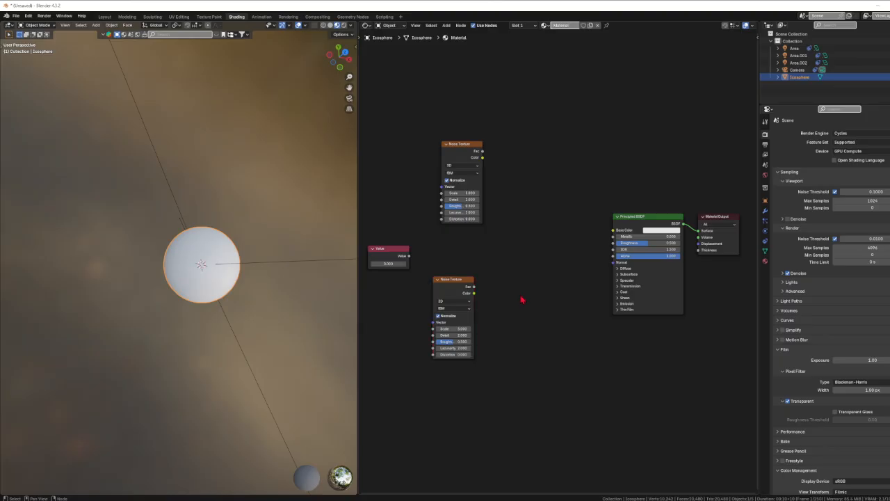
Step: Add a Color Ramp beside each of the two Noise Textures and connect each noise Fac output to its ramp's Fac
left_click(466, 284)
key("q")
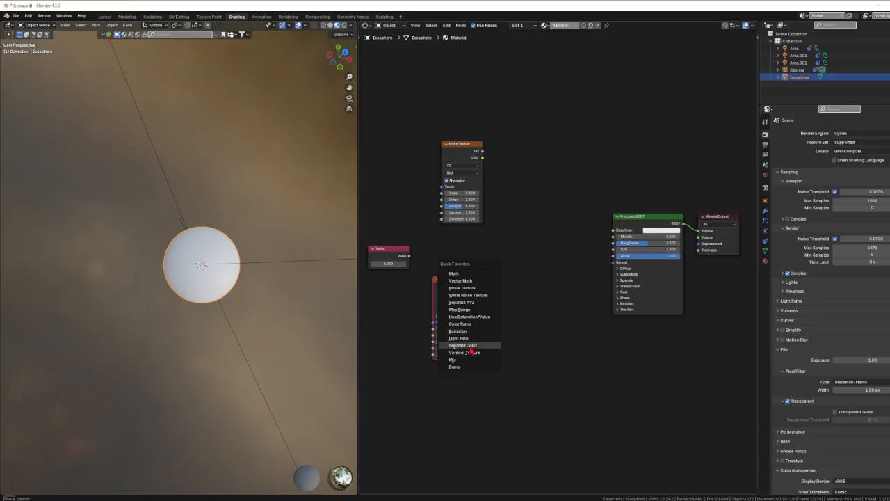
left_click(469, 325)
left_click(518, 286)
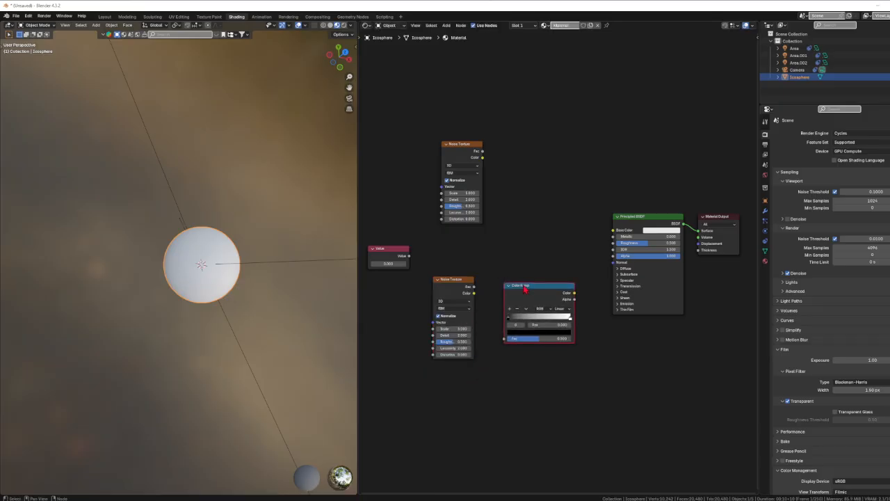
key("shift+d")
left_click(525, 156)
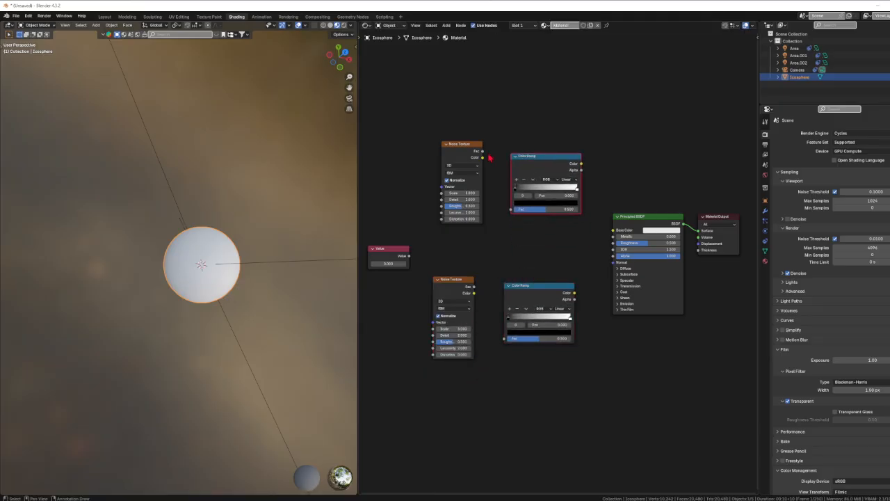
left_click_drag(483, 152, 512, 211)
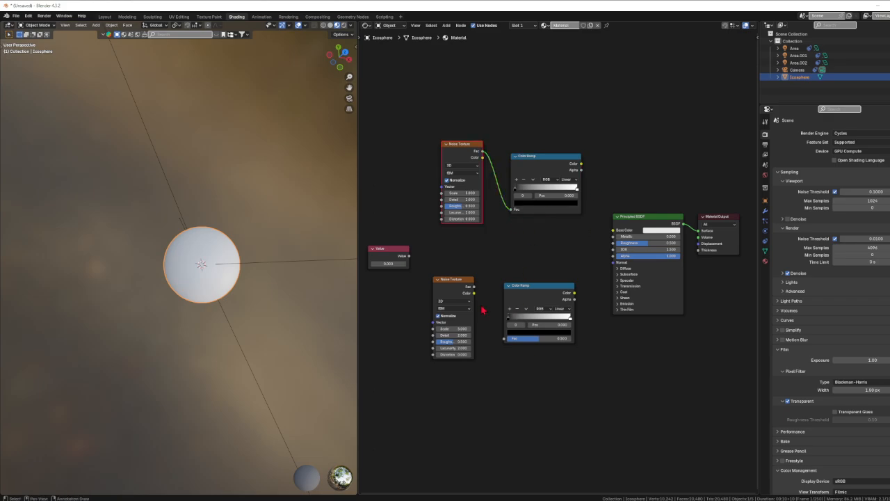
left_click_drag(474, 287, 505, 339)
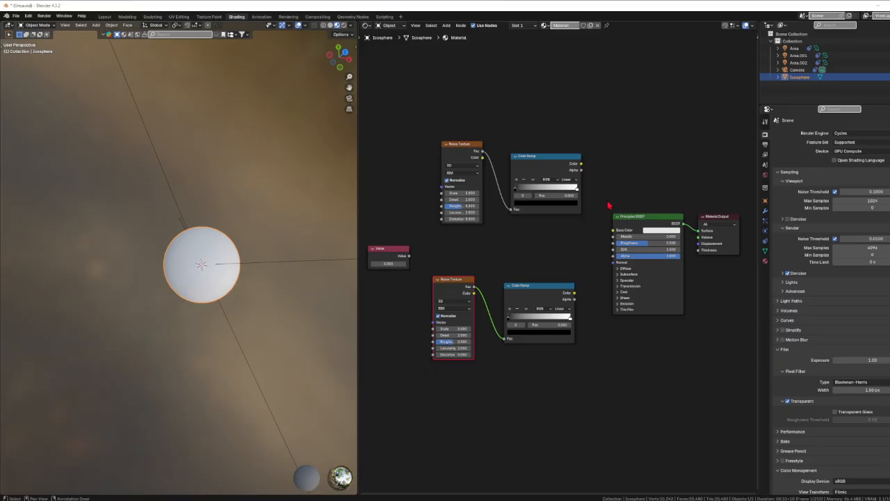
Step: Shift the Principled BSDF and Material Output nodes together away from the Color Ramps to make room between them
left_click_drag(606, 201, 685, 280)
left_click_drag(650, 221, 691, 213)
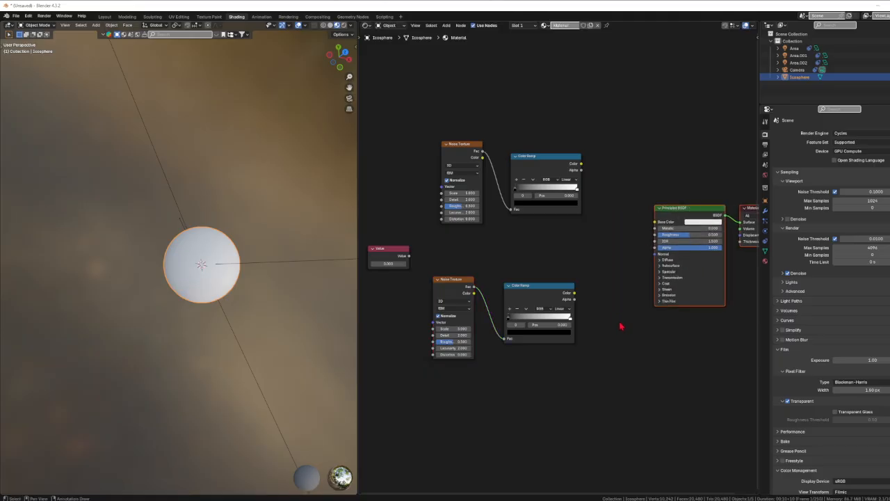
middle_click_drag(621, 327, 534, 323)
left_click(528, 261)
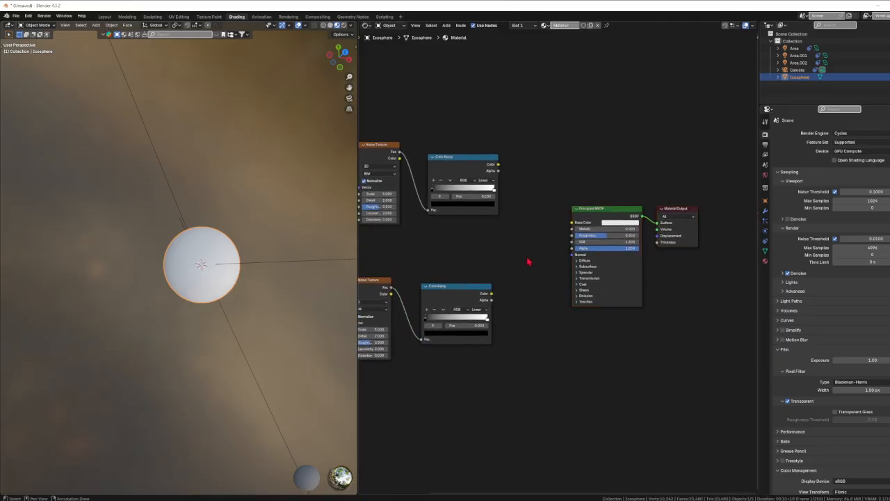
Step: Add a Mix node set to Color, linking the upper ramp to A, the lower ramp to B, and its Result to Base Color
key("q")
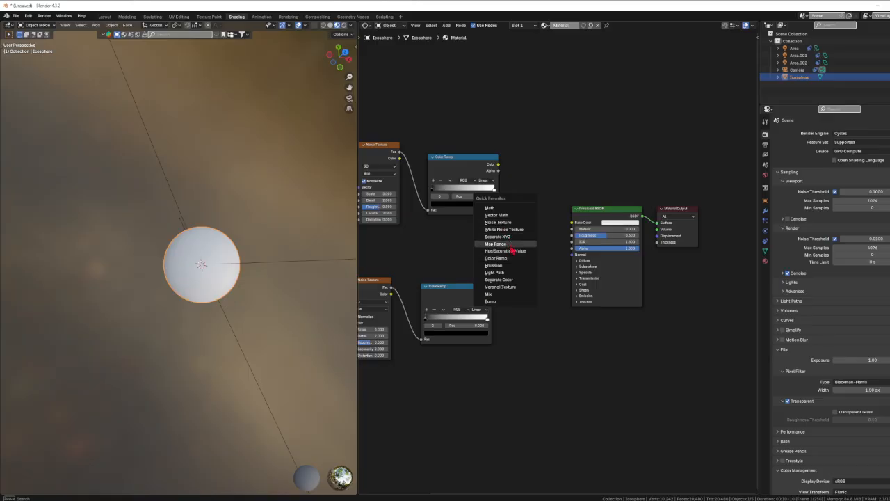
left_click(492, 293)
left_click(523, 231)
left_click(528, 235)
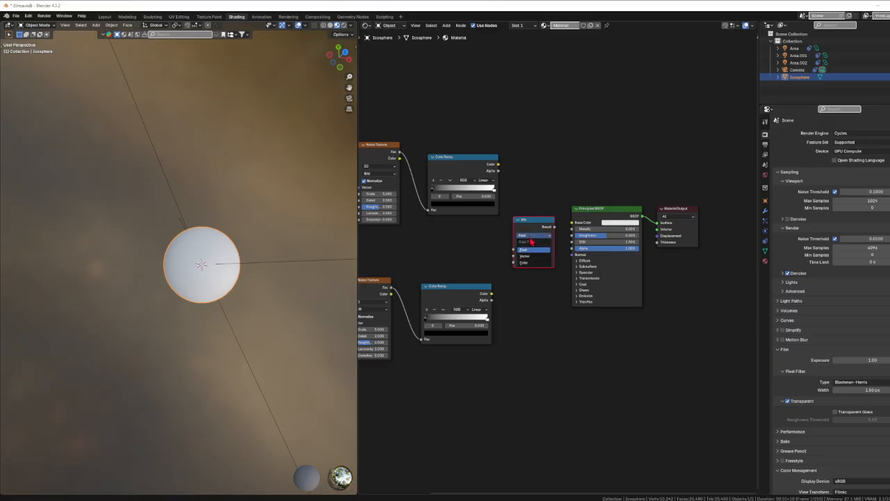
left_click(527, 262)
left_click_drag(498, 165, 515, 276)
left_click_drag(555, 228, 573, 222)
Step: Color the lower Color Ramp with a green first stop and a blue last stop
middle_click_drag(494, 306, 558, 318)
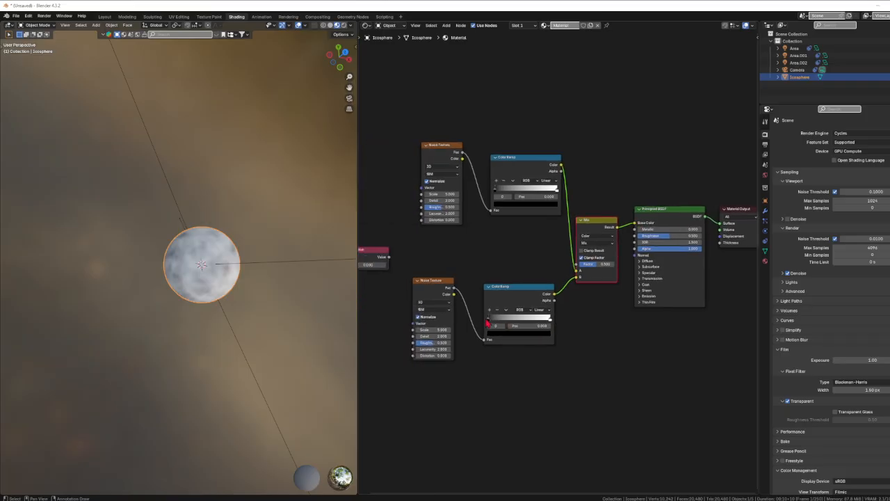
left_click(507, 333)
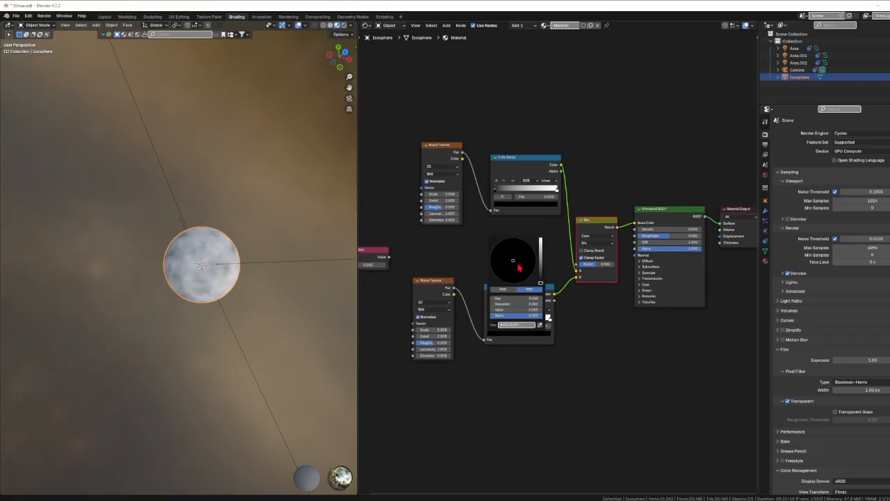
left_click_drag(541, 282, 494, 251)
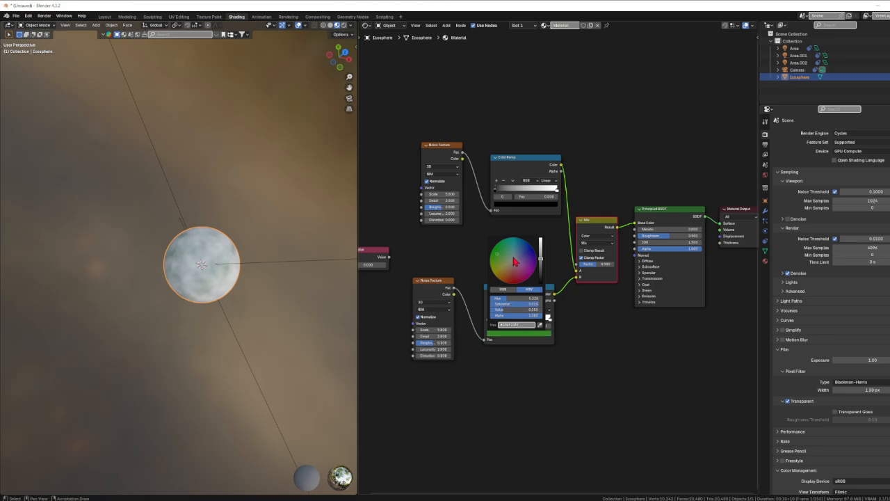
left_click(551, 320)
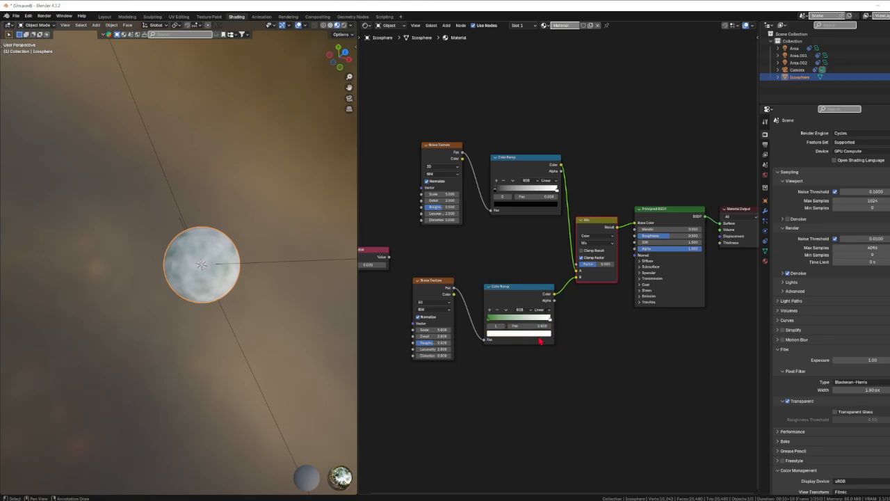
left_click(540, 334)
left_click_drag(517, 263, 502, 275)
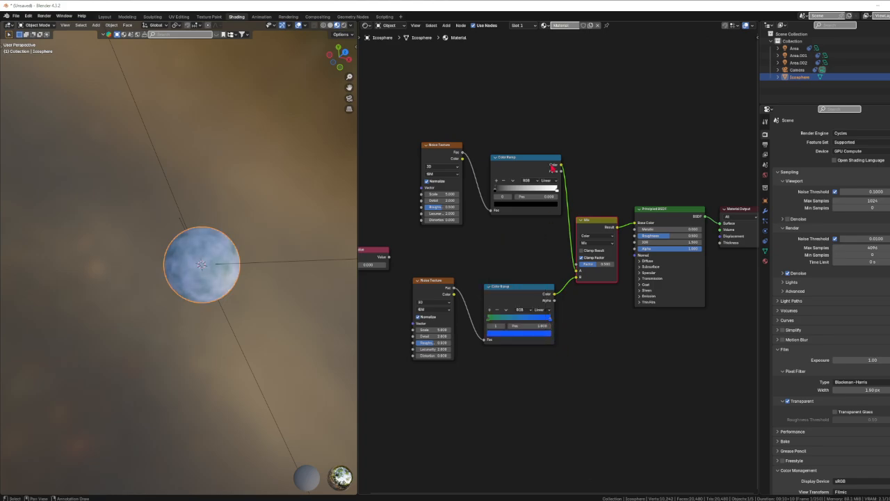
Step: Color the upper Color Ramp with a dark red first stop and a bright magenta last stop
left_click(508, 205)
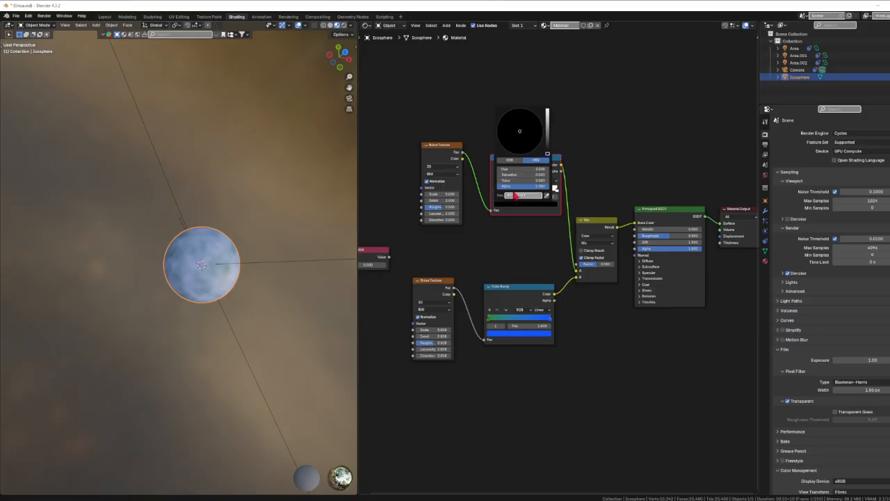
mouse_move(548, 150)
left_mouse_down()
mouse_move(547, 130)
mouse_move(517, 150)
left_mouse_up()
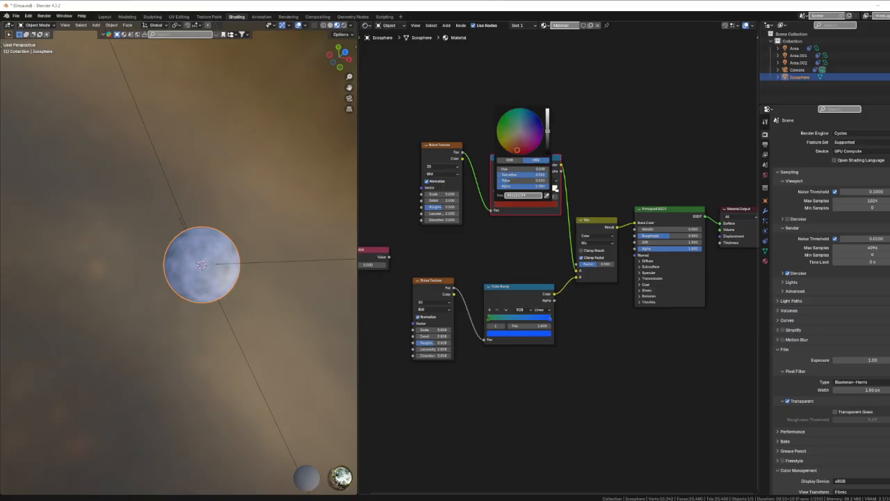
left_click(557, 190)
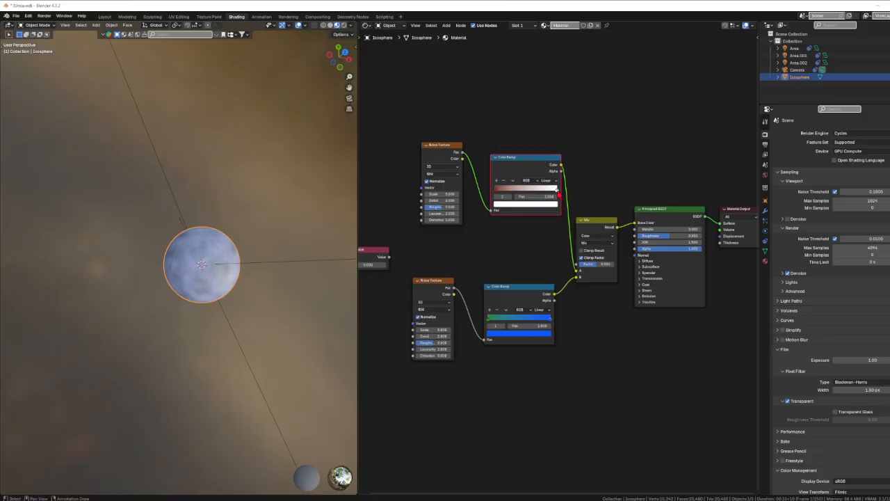
left_click(545, 205)
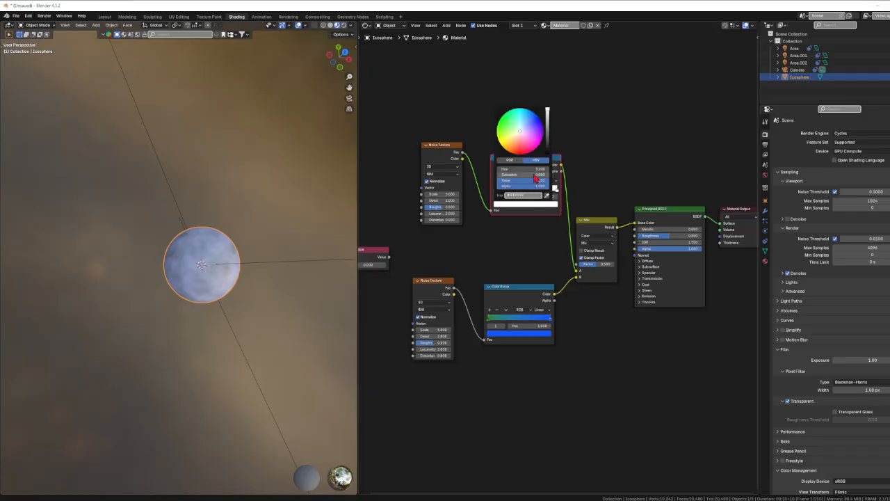
left_click_drag(521, 131, 533, 133)
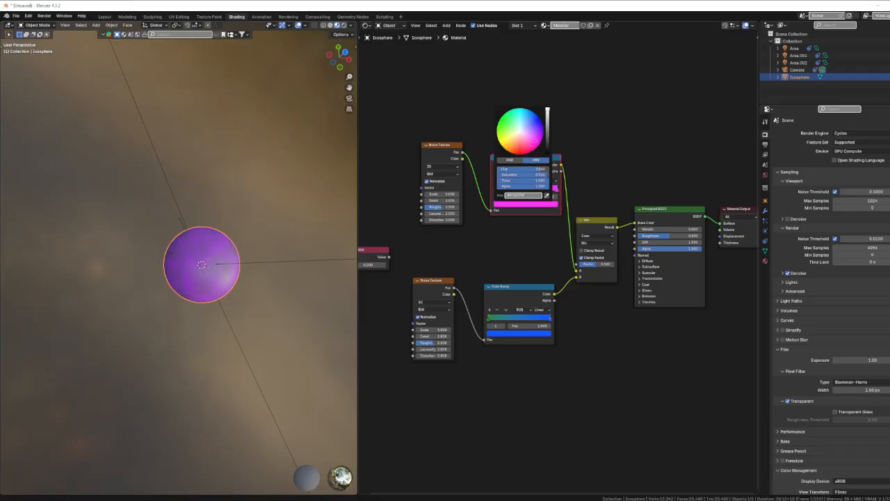
Step: Set the Scale of the upper Noise Texture to 30.6 and of the lower one to 11
scroll(456, 248, "up", 1)
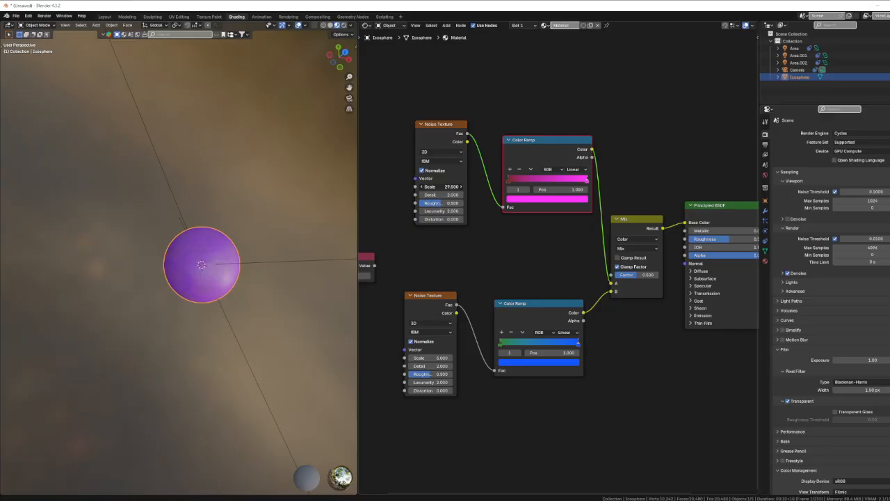
left_click_drag(429, 358, 430, 358)
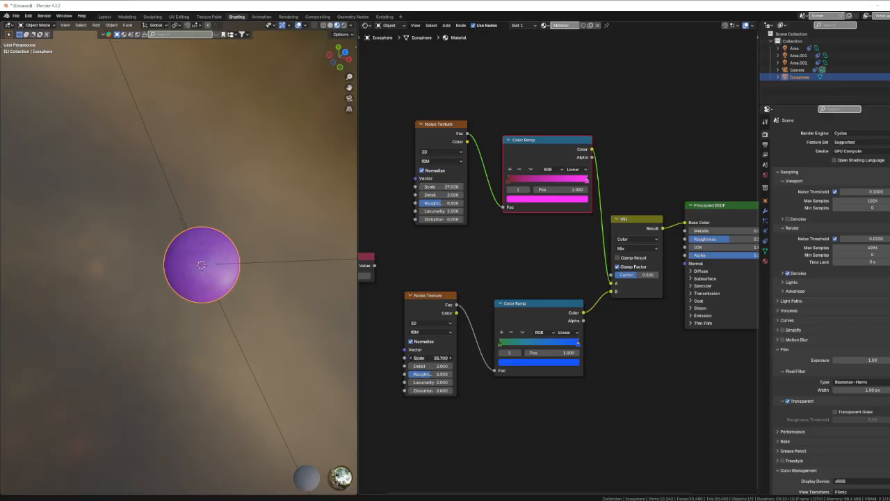
left_click_drag(429, 357, 433, 358)
left_click_drag(436, 186, 447, 186)
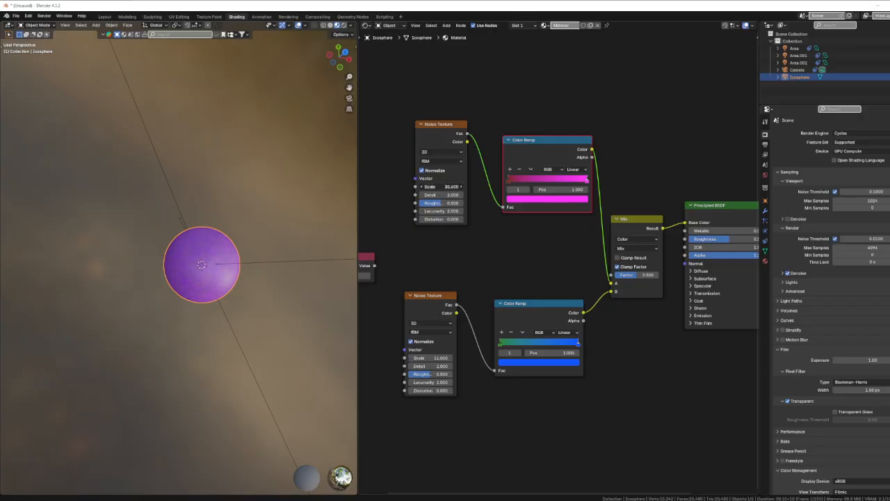
Step: Move the Value node clear of the Noise Textures and connect its output to the Scale input of both
middle_click_drag(414, 272, 482, 242)
left_click(415, 236)
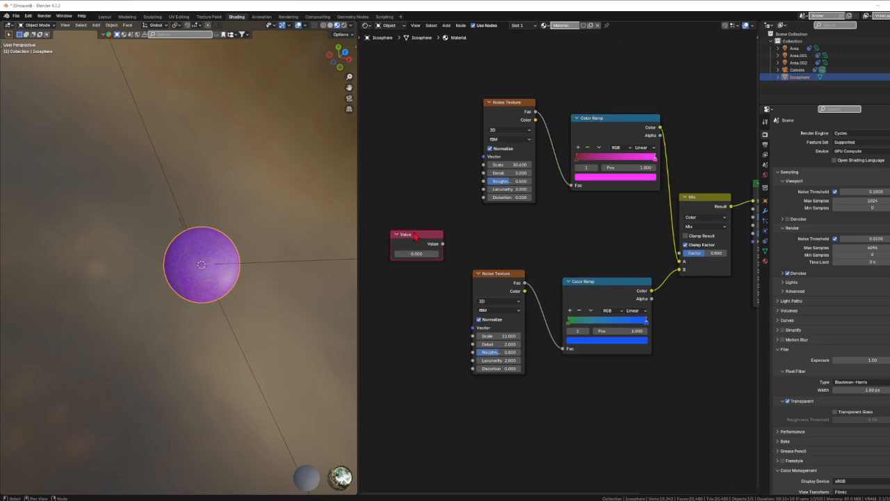
left_click_drag(416, 236, 382, 232)
middle_click_drag(424, 270, 480, 286)
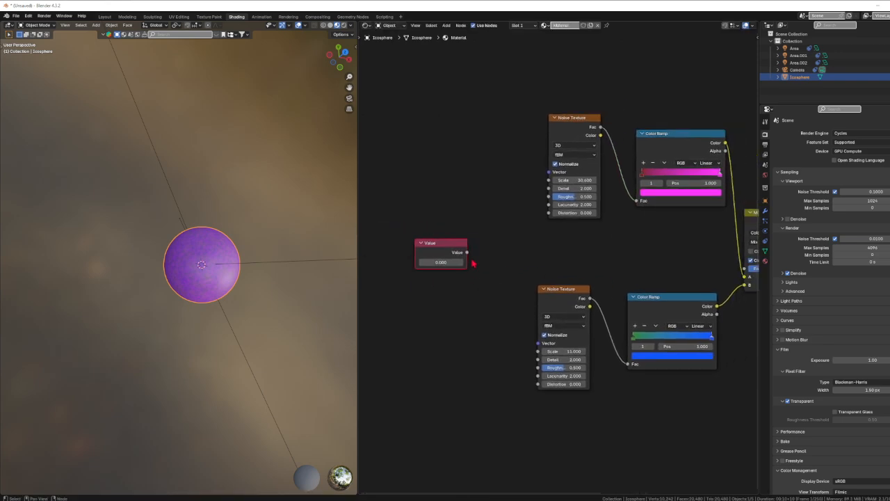
left_click_drag(467, 252, 549, 180)
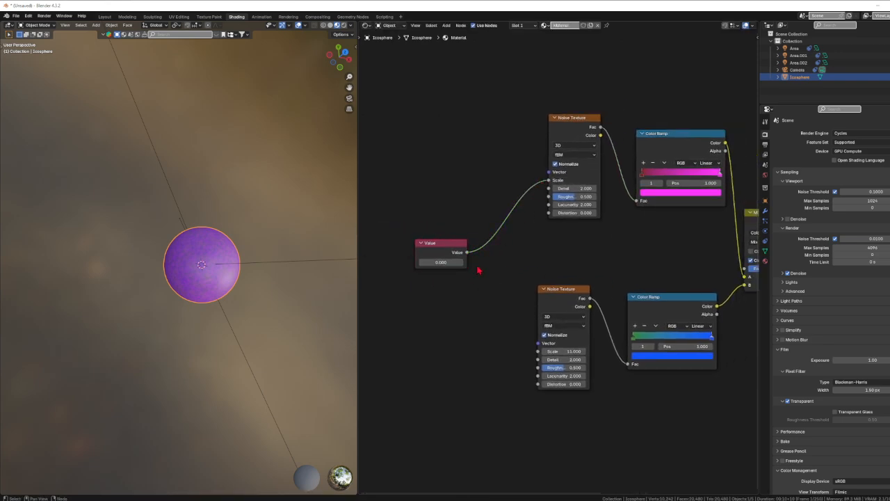
left_click_drag(466, 253, 538, 351)
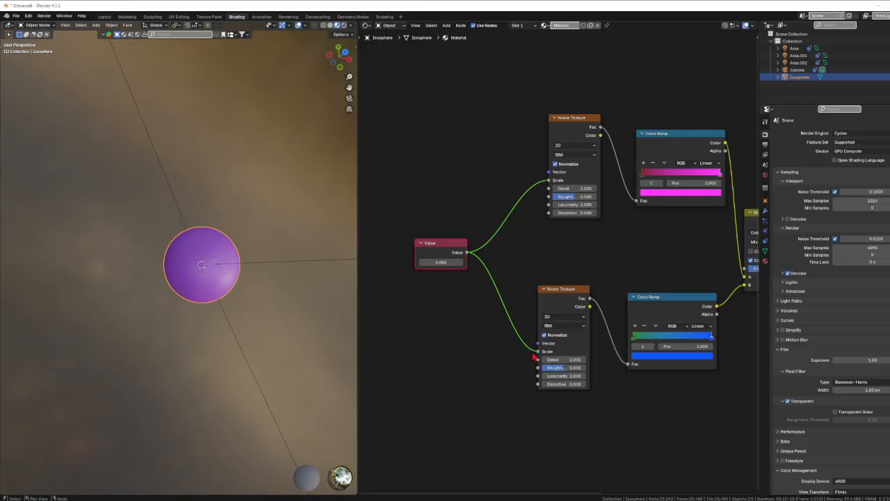
Step: Raise the Value node's number to about 35 to drive the scale of both noise textures
left_click(441, 262)
type("0.9")
key("Return")
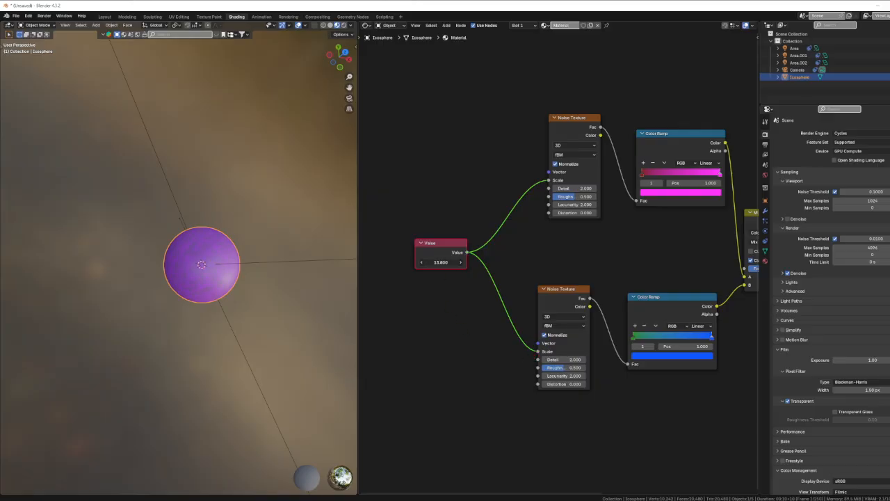
left_click_drag(441, 262, 410, 262)
scroll(187, 296, "up", 6)
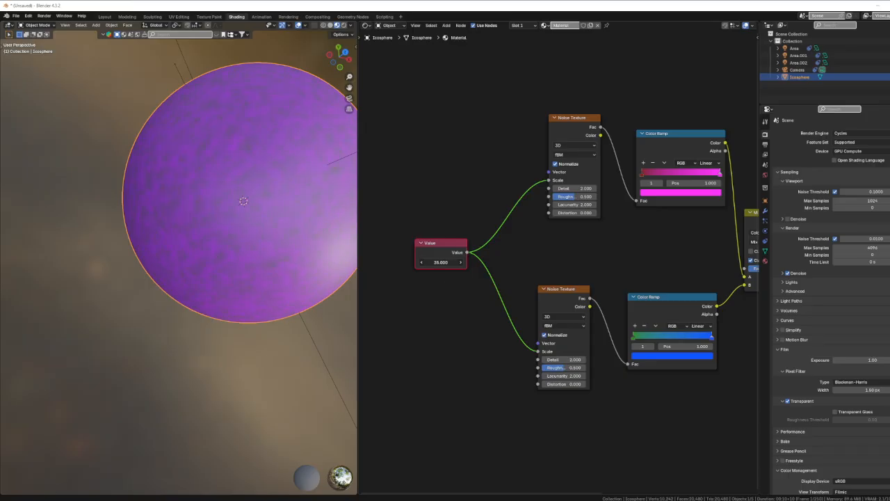
Step: Shift the Value node farther away from the two Noise Textures
middle_click_drag(481, 318, 464, 333)
scroll(409, 331, "down", 2)
left_click_drag(433, 258, 405, 254)
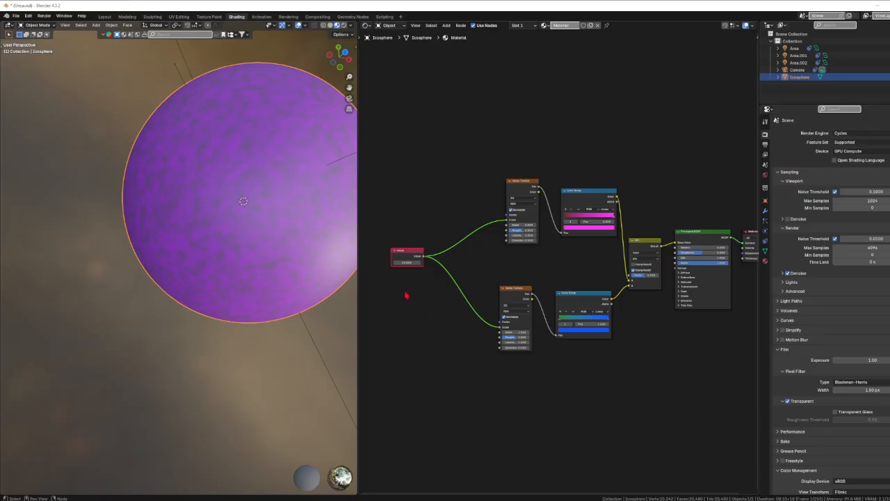
scroll(407, 296, "up", 2)
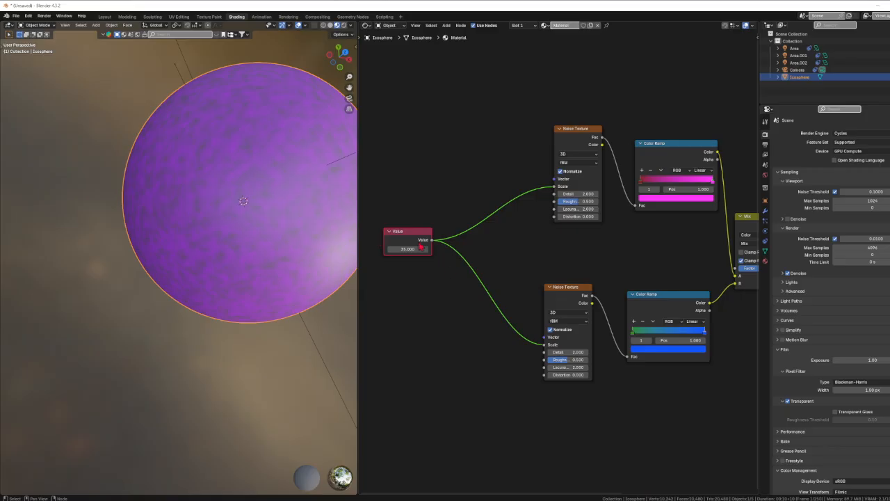
scroll(518, 329, "down", 2)
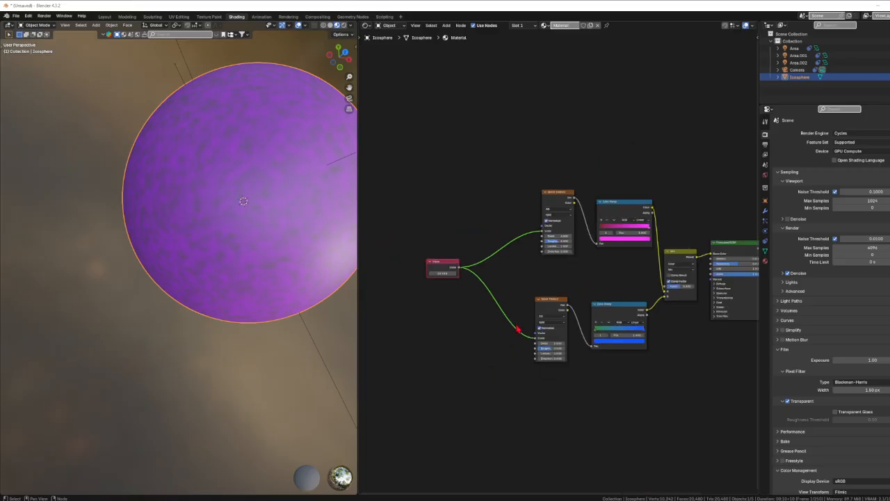
middle_click_drag(545, 337, 489, 324)
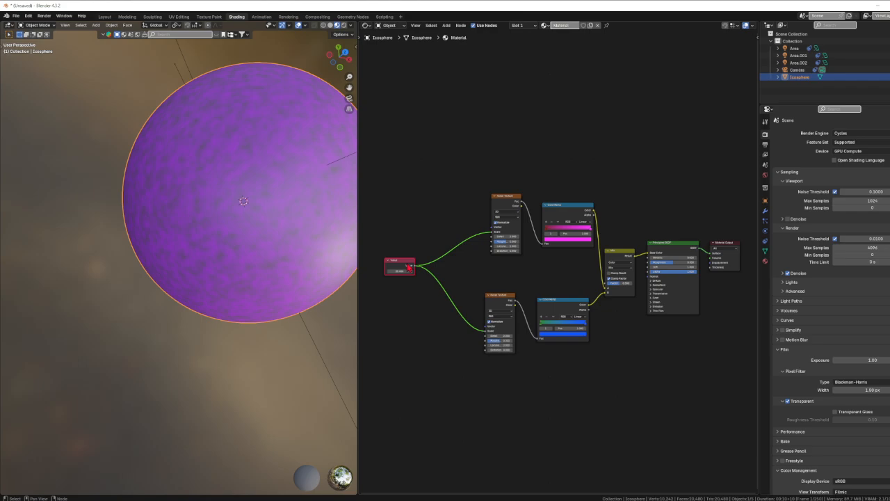